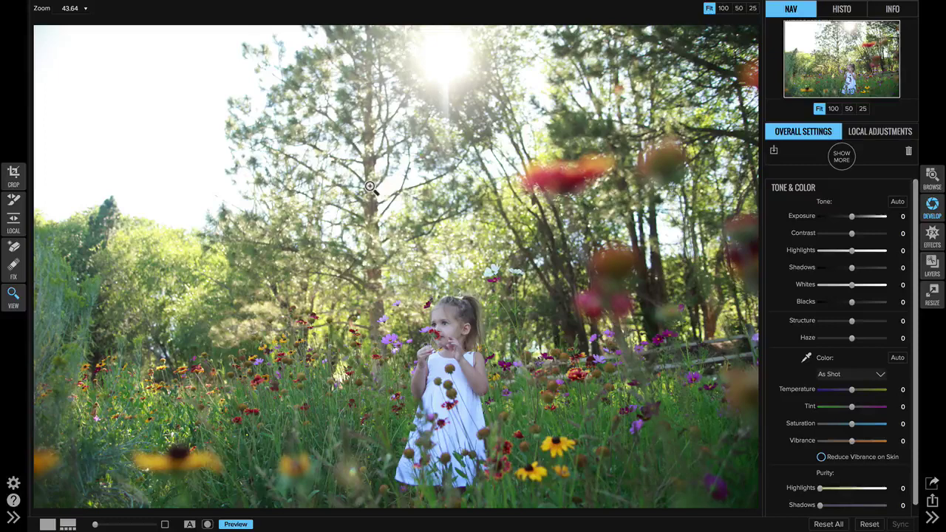
- Auto-tone the photo, then fine-tune manually with Highlights at -4 and Temperature at 5
click(897, 202)
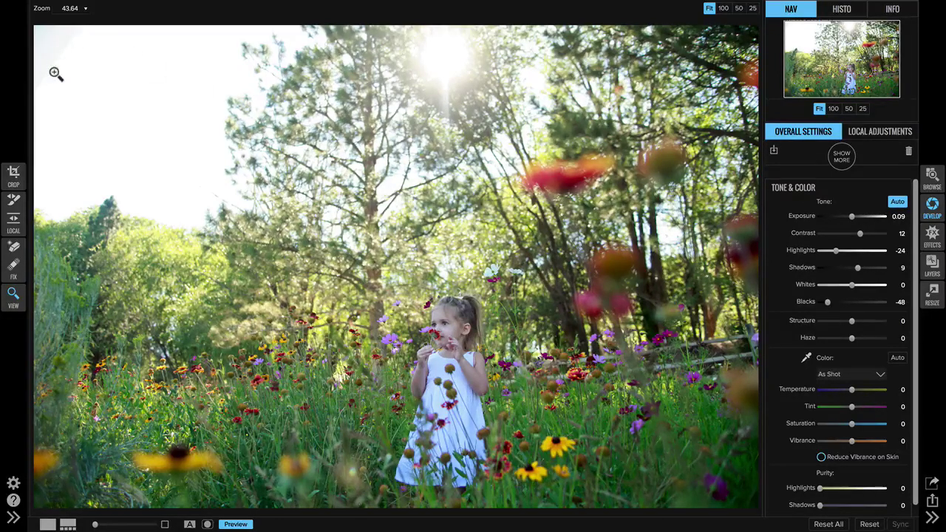
click(851, 286)
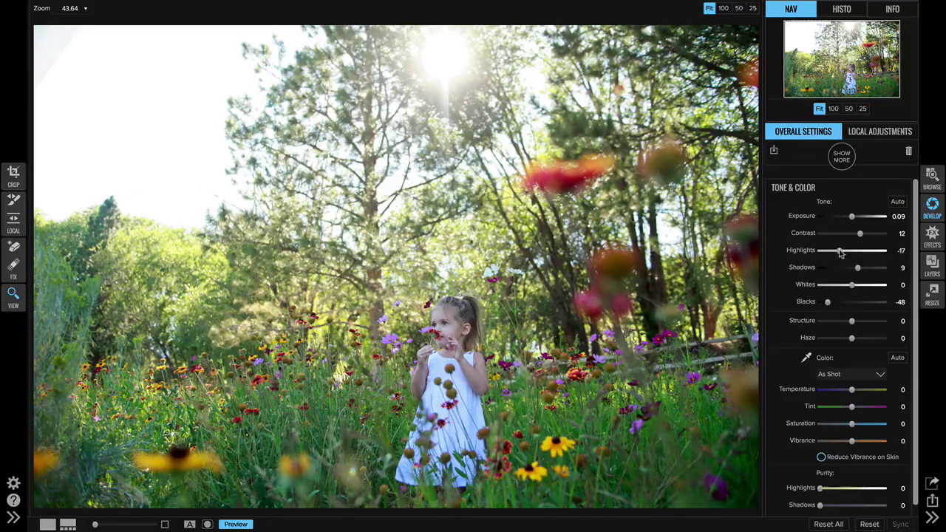
drag(841, 252, 846, 253)
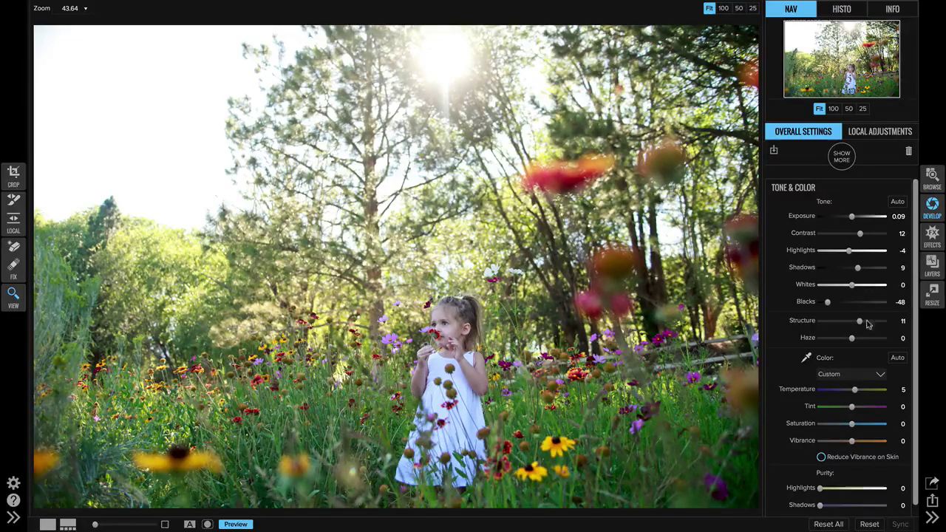
click(932, 236)
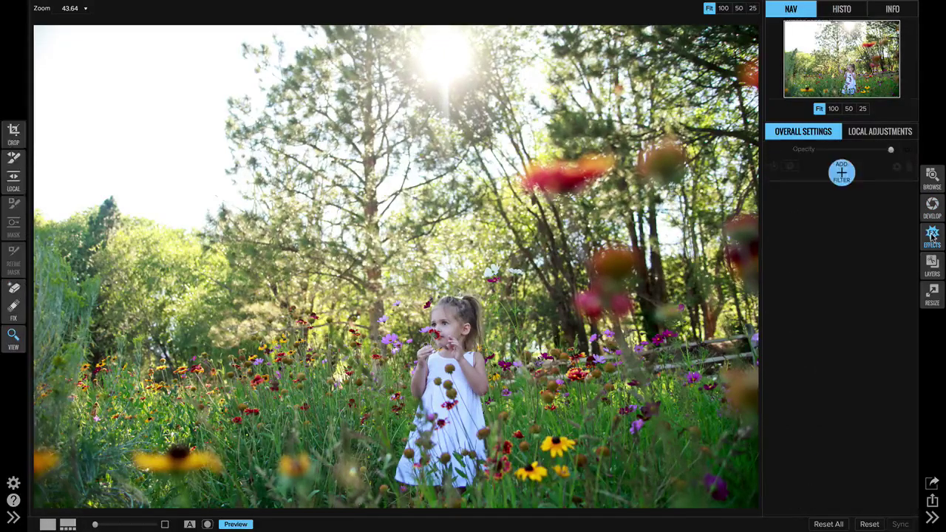
- Apply the Fujifilm Reala 100 preset from the Color Film category
click(14, 517)
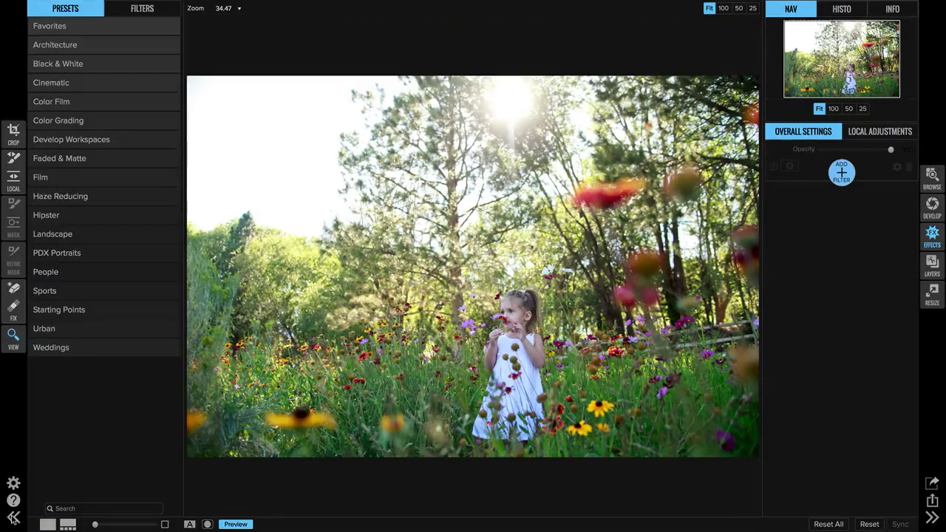
click(78, 102)
scroll(131, 152, down, 2)
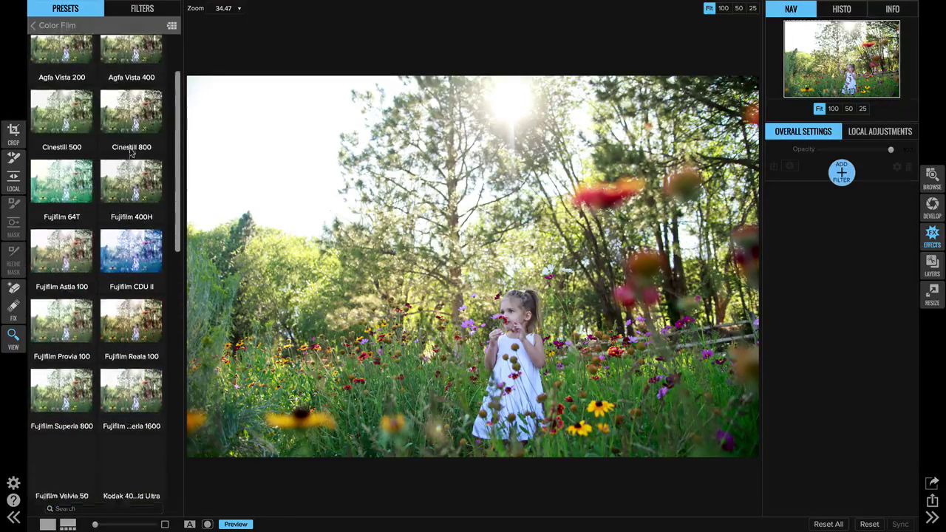
scroll(131, 152, down, 5)
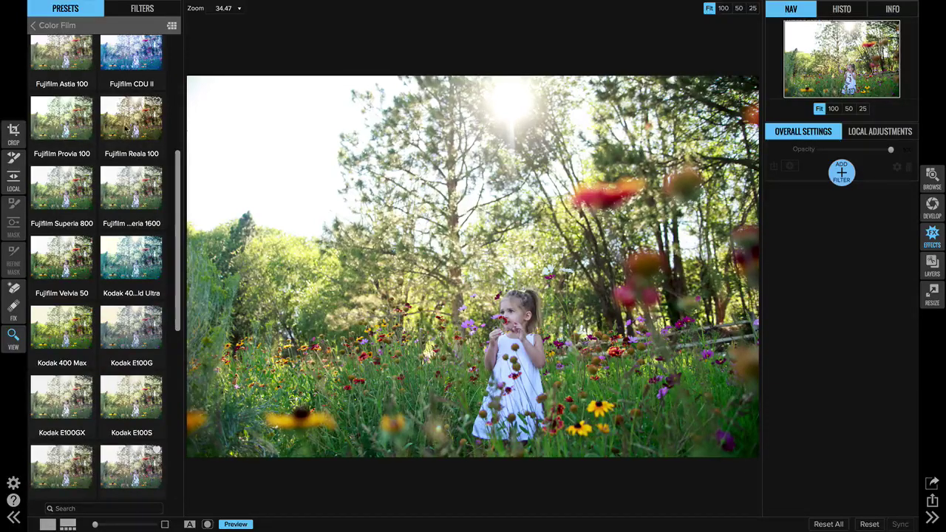
click(131, 128)
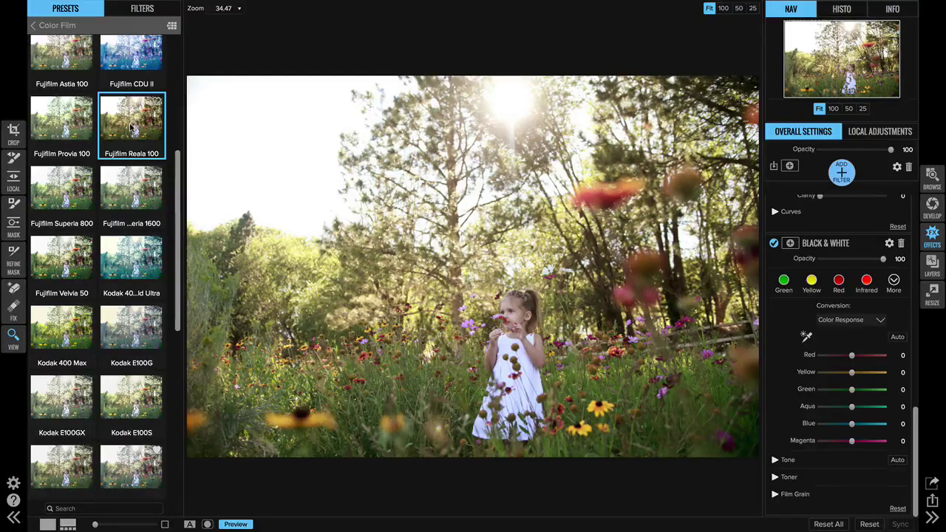
click(49, 508)
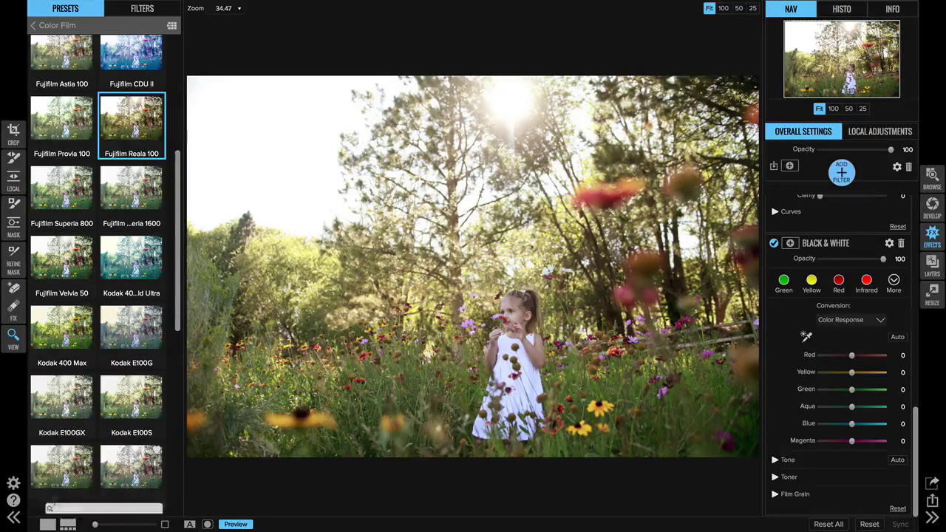
- Hide the presets pane and scroll the filter stack to the Black & White filter
click(13, 517)
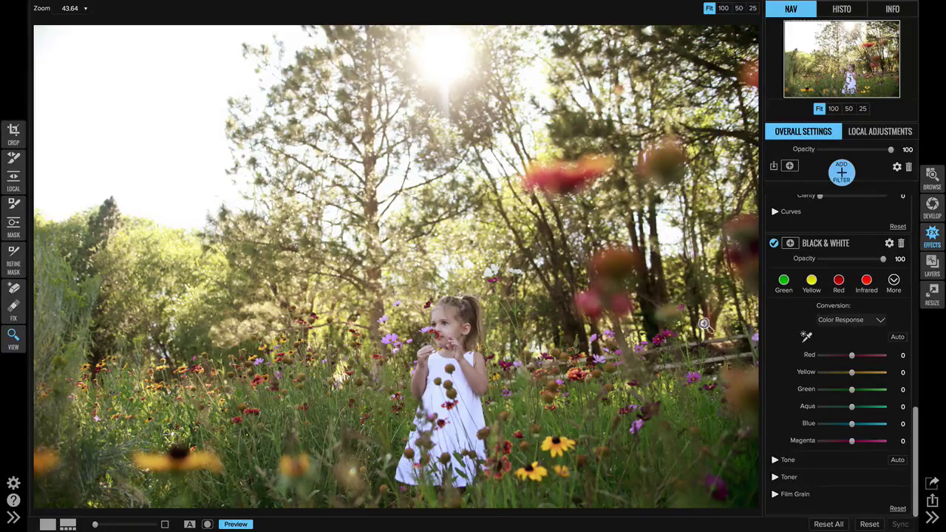
scroll(823, 283, up, 5)
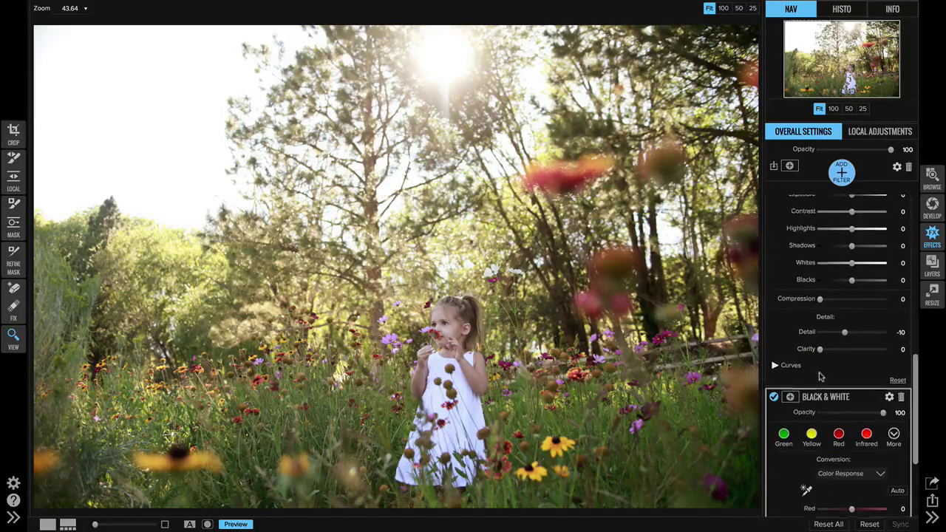
scroll(823, 389, up, 3)
scroll(806, 340, up, 5)
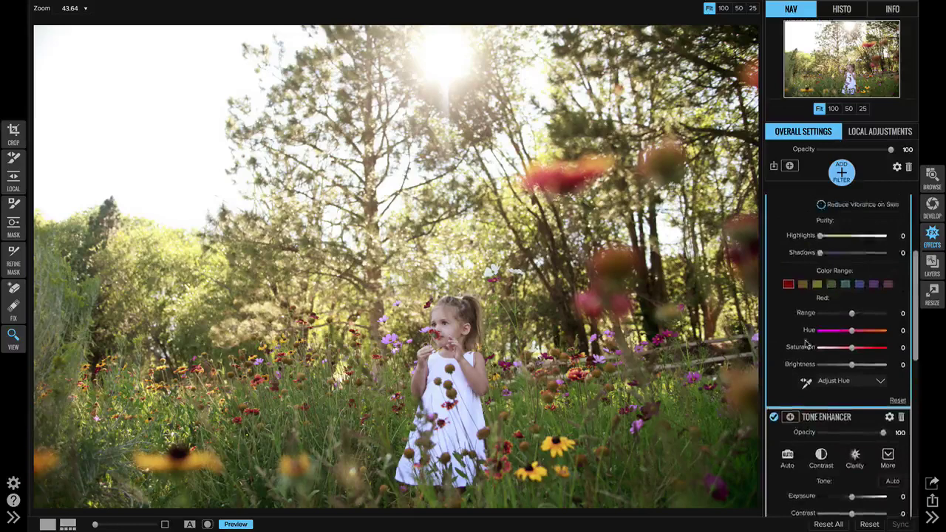
scroll(806, 339, up, 1)
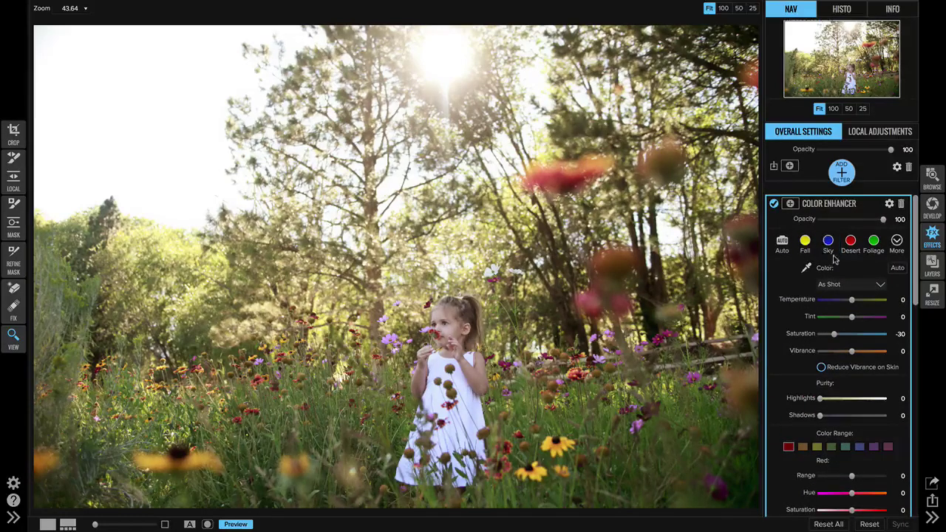
scroll(834, 259, down, 7)
scroll(834, 259, down, 7)
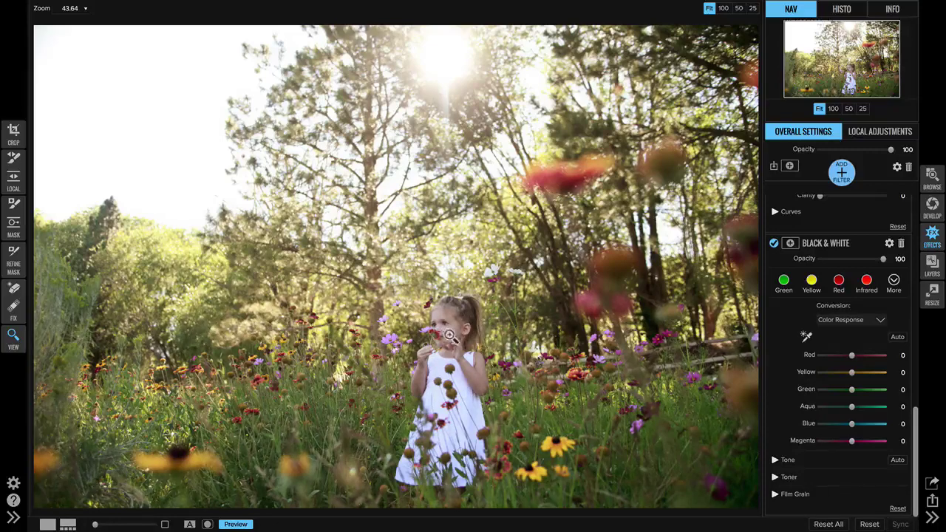
- Toggle the Black & White filter off and on repeatedly to compare, leaving it enabled
click(773, 244)
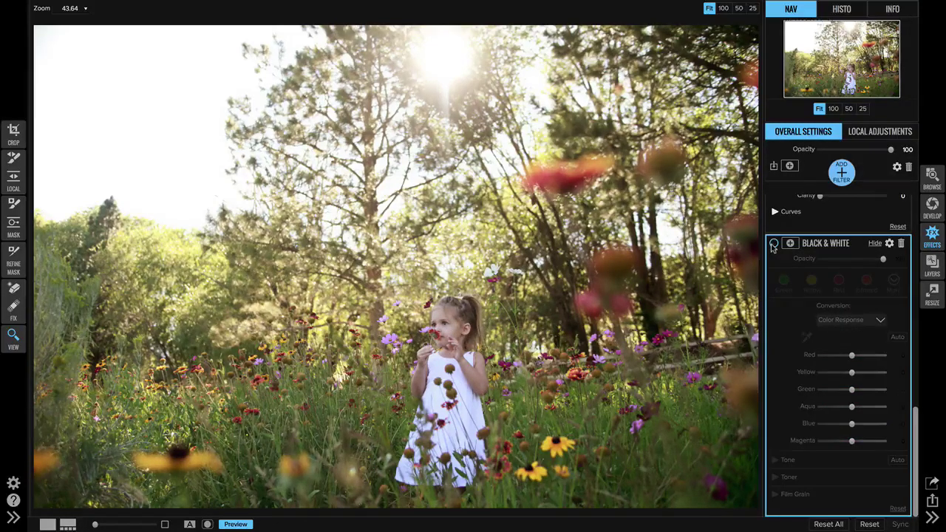
click(773, 244)
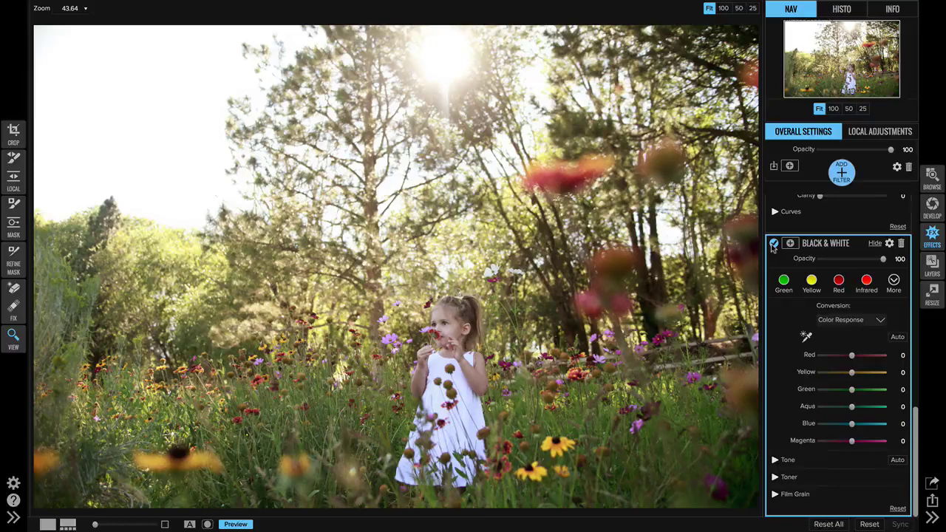
click(773, 244)
click(773, 244)
click(773, 244)
click(773, 244)
- Delete the Black & White filter, collapse Tone Enhancer, and add a brush mask to Color Enhancer
click(902, 244)
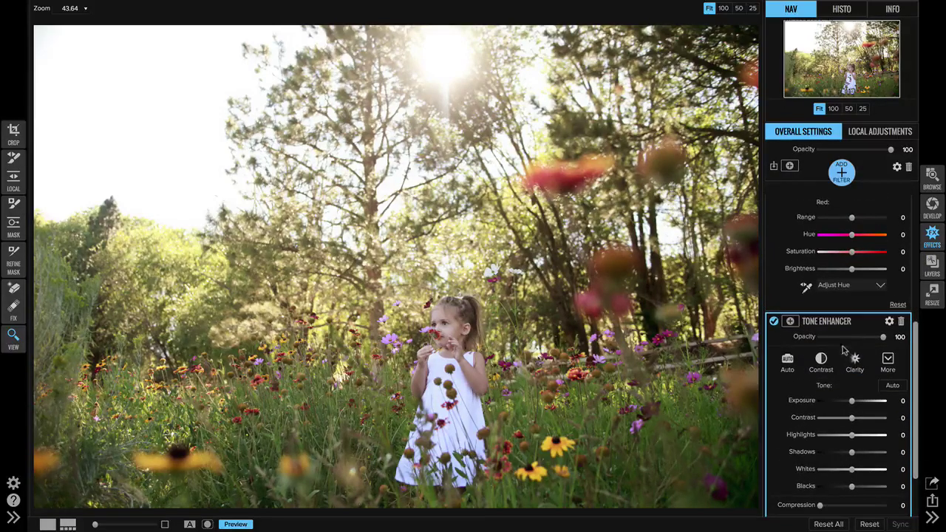
click(875, 322)
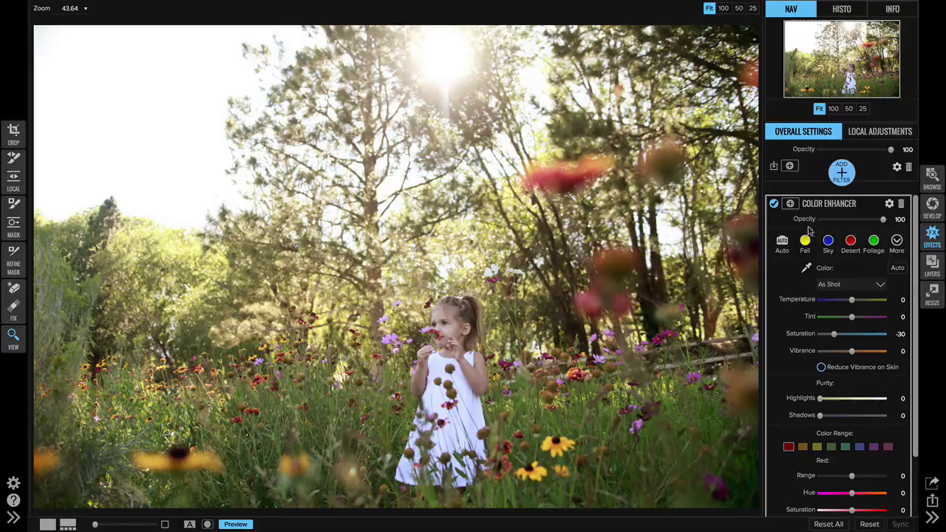
click(774, 204)
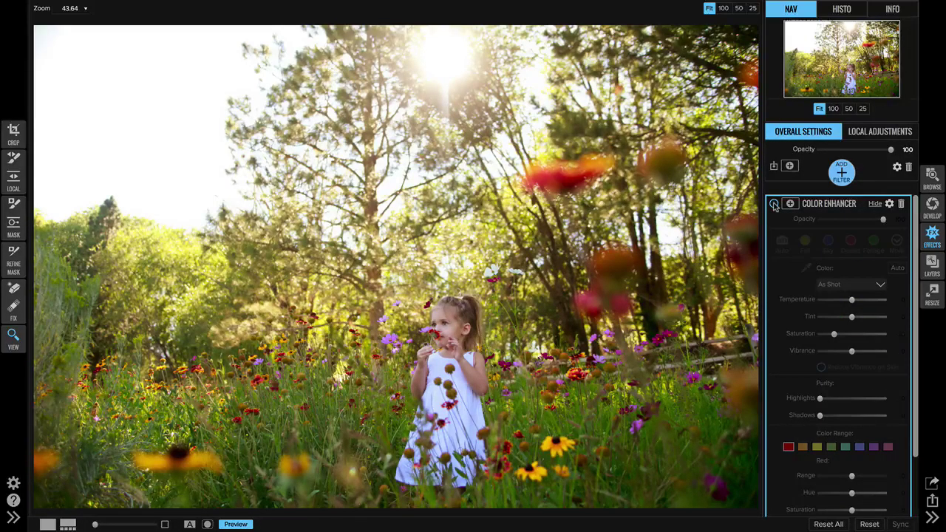
click(774, 204)
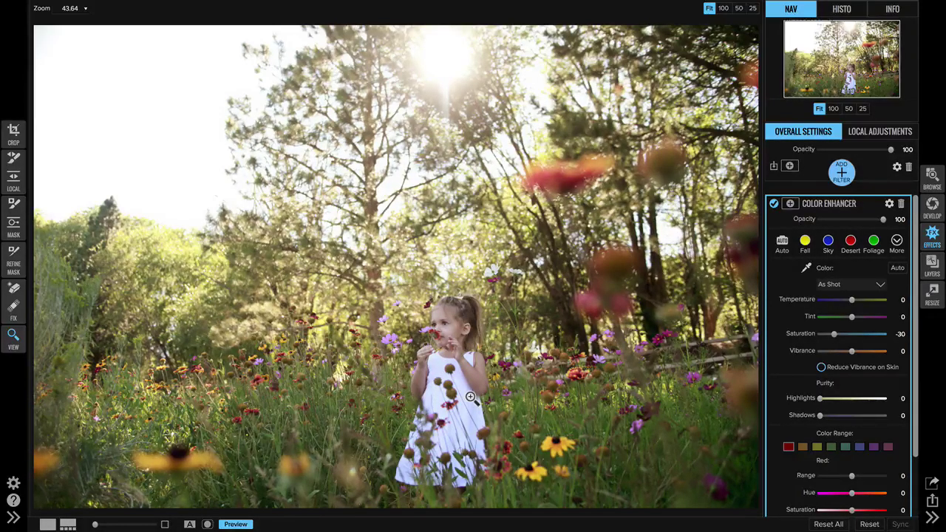
click(790, 203)
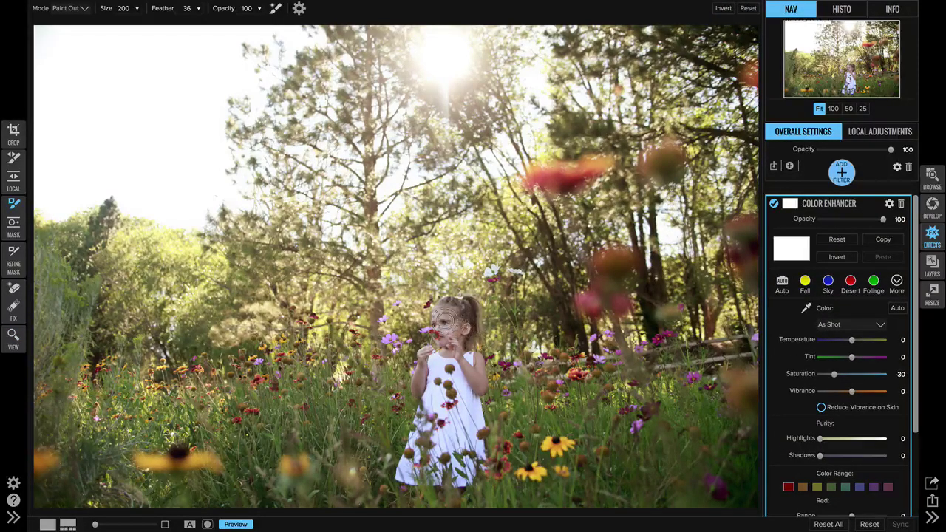
- Paint the desaturation out over the girl's face, dress, and the red, yellow and purple flowers
mouse_move(447, 325)
mouse_down()
mouse_move(458, 335)
mouse_move(426, 369)
mouse_move(422, 395)
mouse_move(445, 374)
mouse_move(476, 379)
mouse_move(425, 452)
mouse_move(470, 444)
mouse_move(462, 375)
mouse_up()
mouse_move(587, 153)
mouse_down()
mouse_move(568, 175)
mouse_move(533, 176)
mouse_move(591, 168)
mouse_up()
mouse_move(603, 288)
mouse_down()
mouse_move(586, 303)
mouse_move(622, 306)
mouse_move(616, 269)
mouse_move(649, 316)
mouse_up()
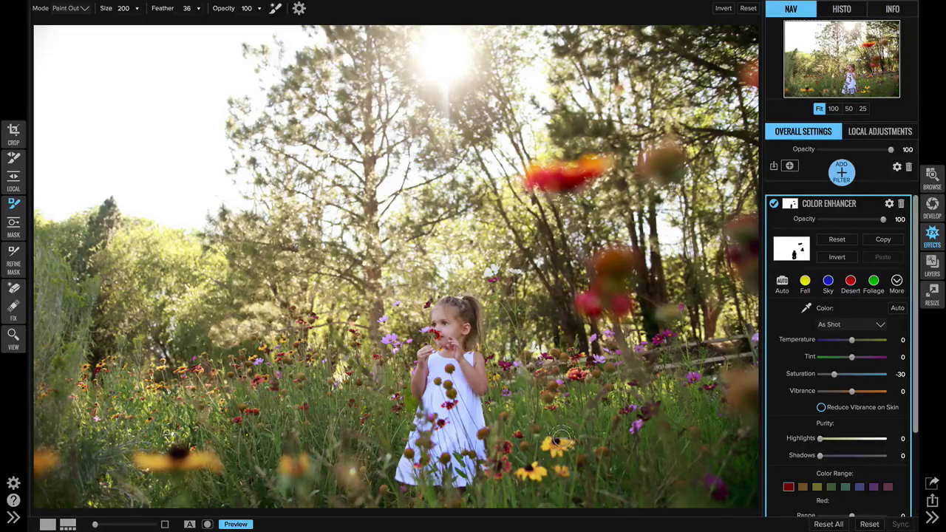
mouse_move(560, 439)
mouse_down()
mouse_move(536, 473)
mouse_move(514, 473)
mouse_move(501, 462)
mouse_move(507, 452)
mouse_up()
mouse_move(278, 461)
mouse_down()
mouse_move(170, 453)
mouse_move(189, 449)
mouse_up()
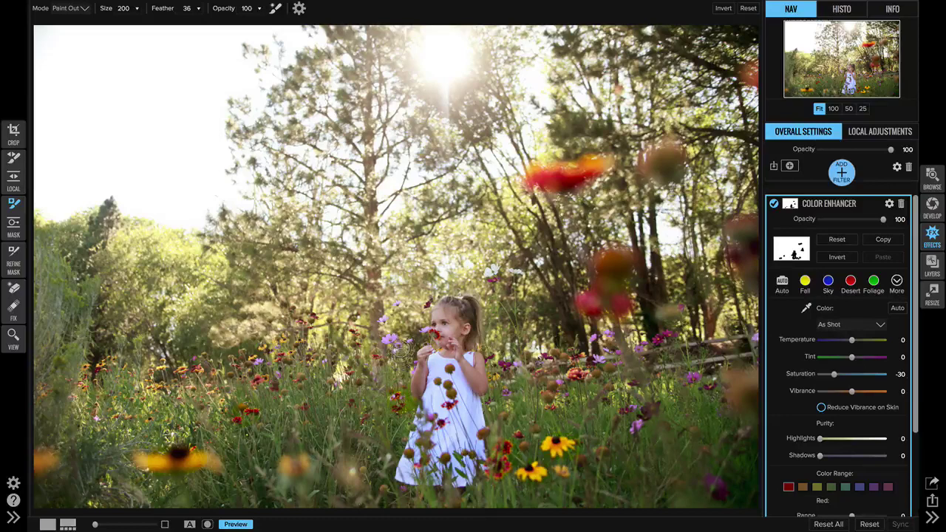
mouse_move(403, 351)
mouse_down()
mouse_move(392, 342)
mouse_move(391, 314)
mouse_move(460, 324)
mouse_move(440, 322)
mouse_move(440, 362)
mouse_move(465, 370)
mouse_up()
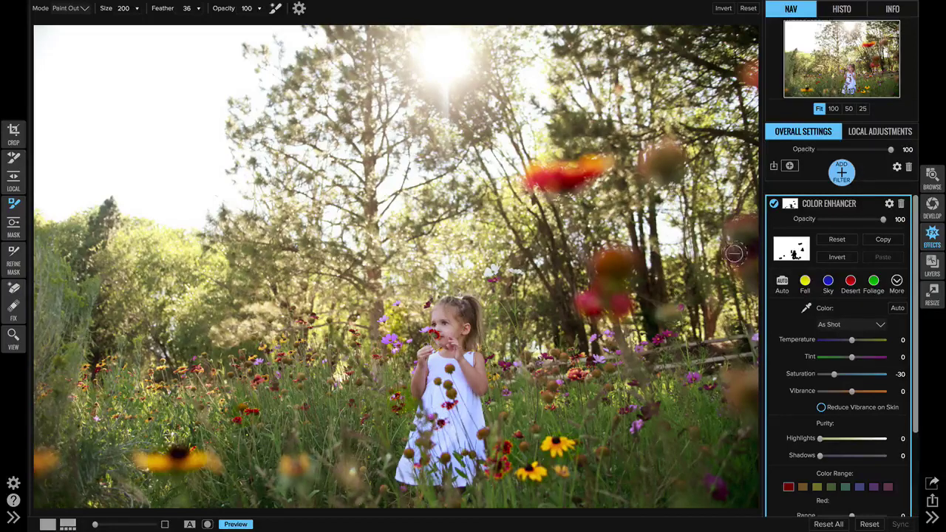
- Toggle the Color Enhancer off and on to compare the masked result, leaving it enabled
click(773, 204)
click(774, 205)
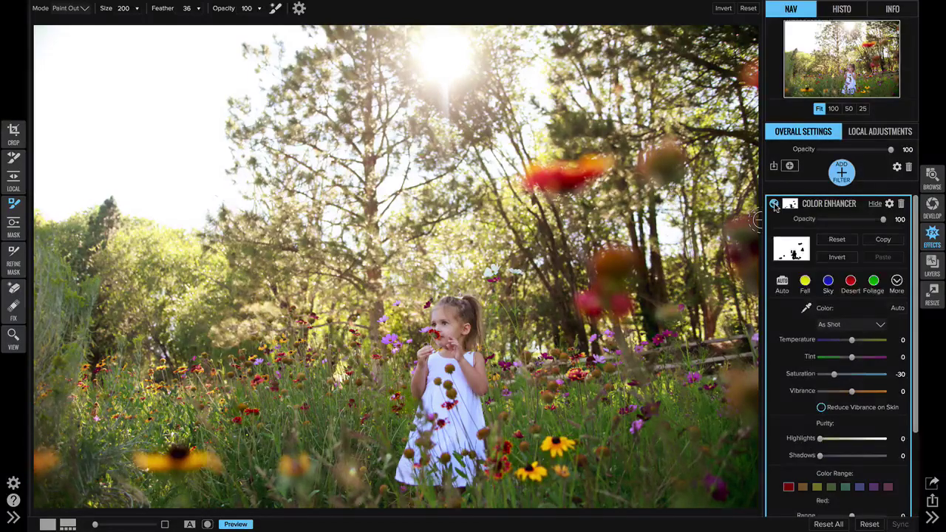
click(774, 205)
click(774, 205)
click(774, 205)
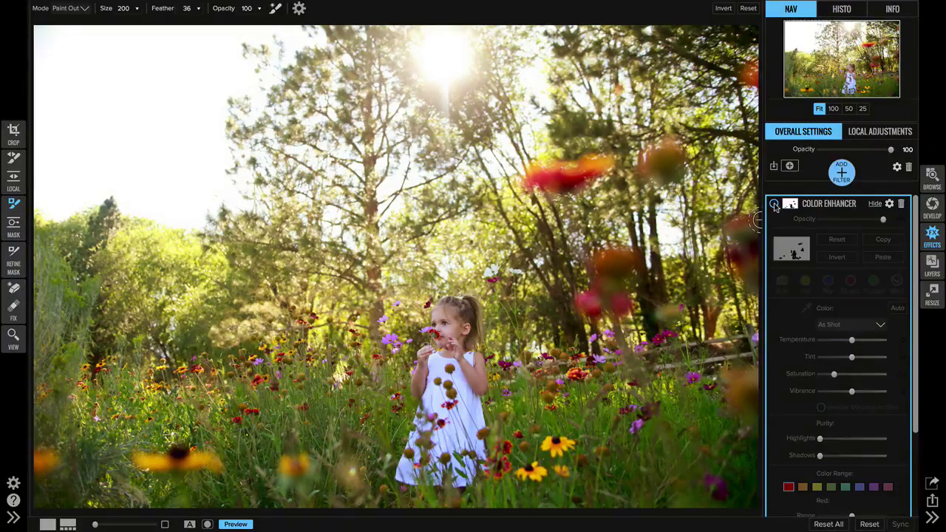
click(774, 205)
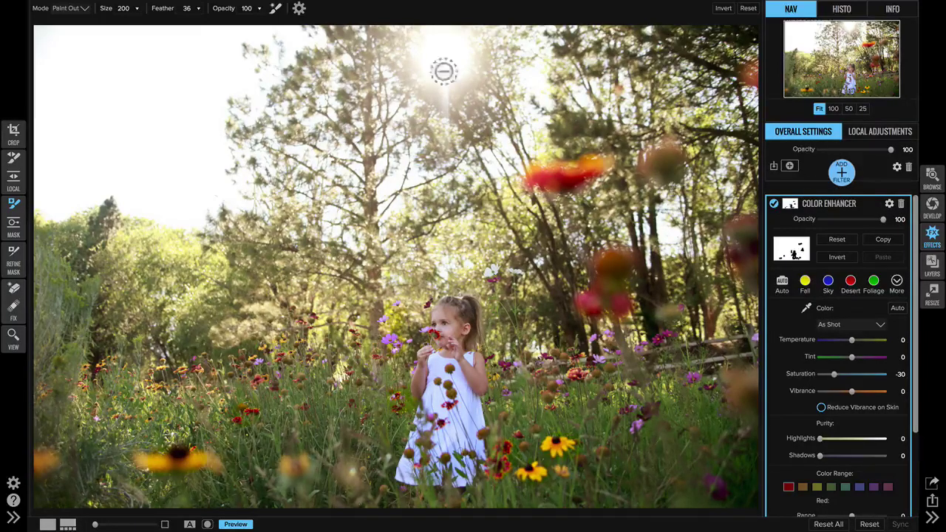
- Add a Textures filter using the Clouds 3 texture from the Natural category
click(842, 174)
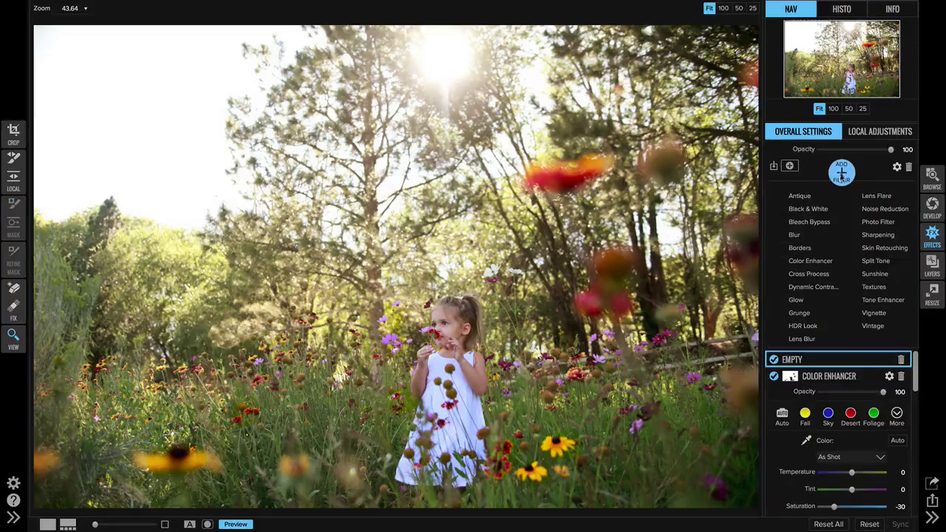
click(873, 287)
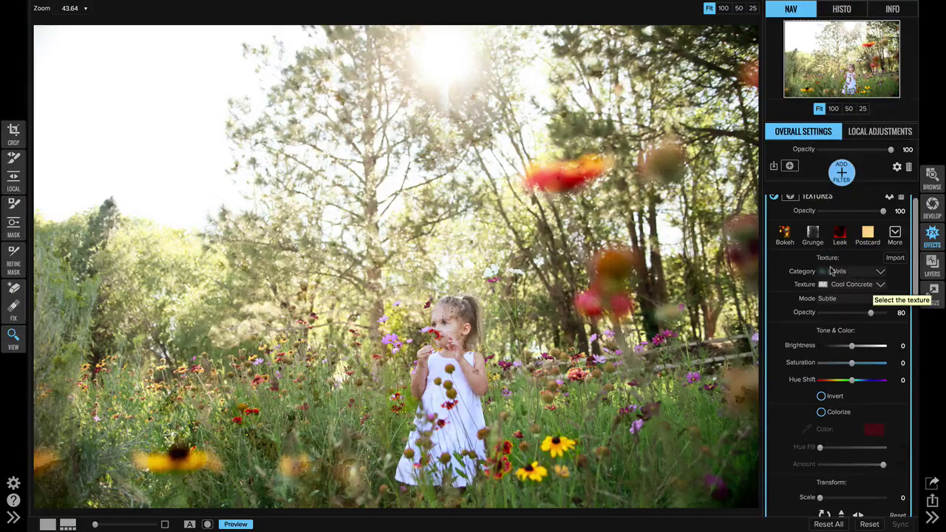
click(833, 272)
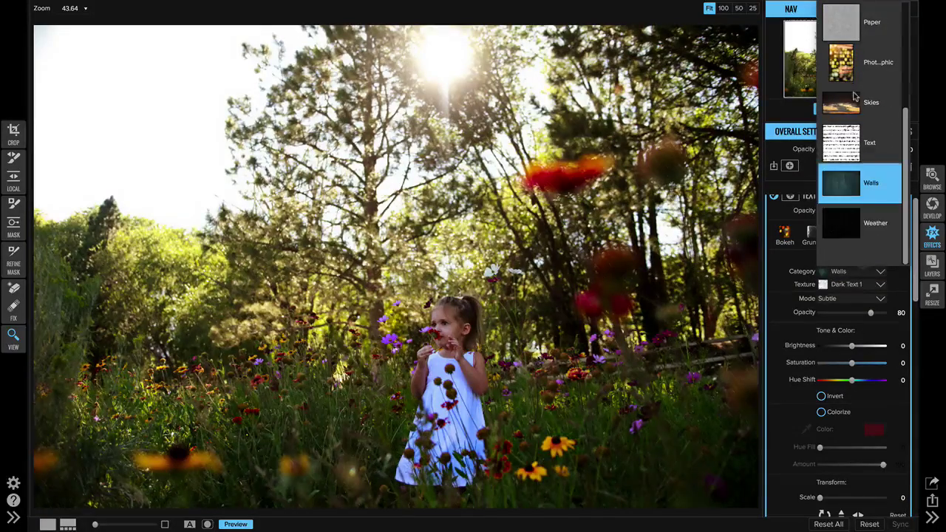
scroll(855, 96, up, 2)
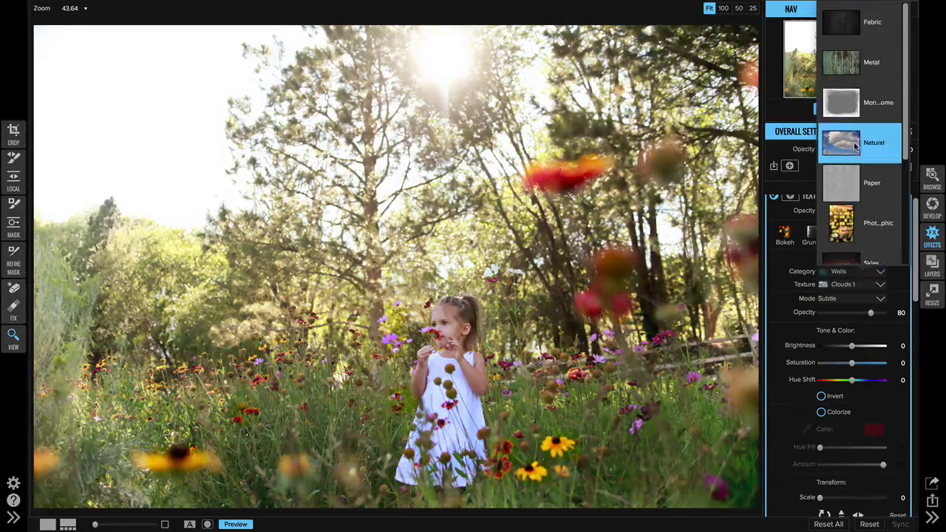
click(855, 145)
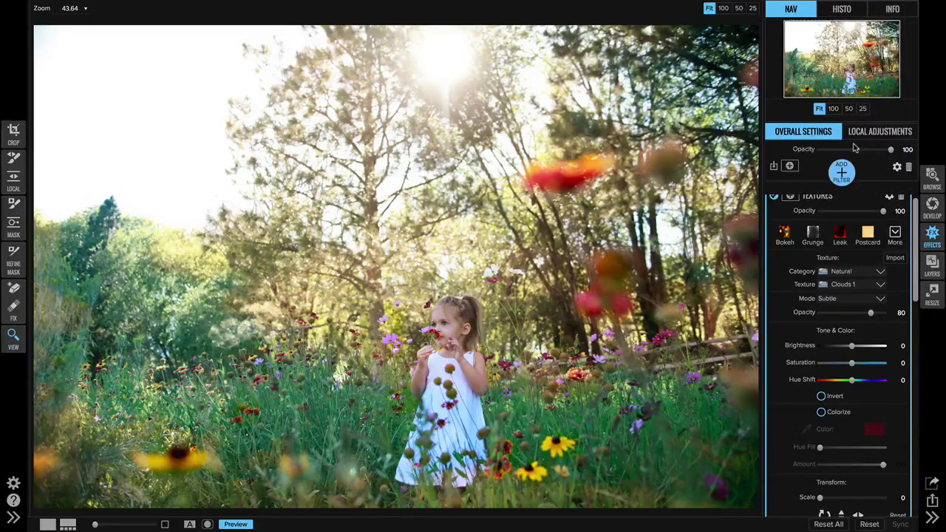
scroll(841, 290, up, 1)
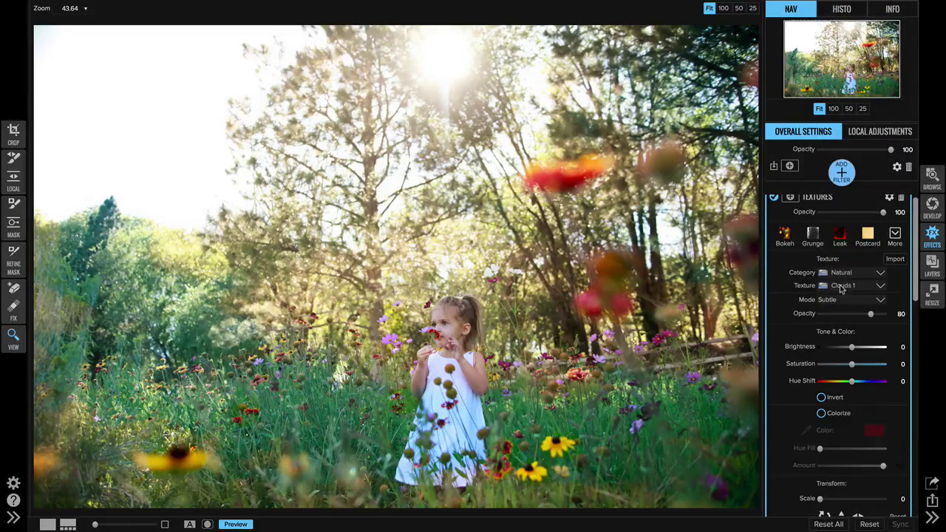
click(841, 287)
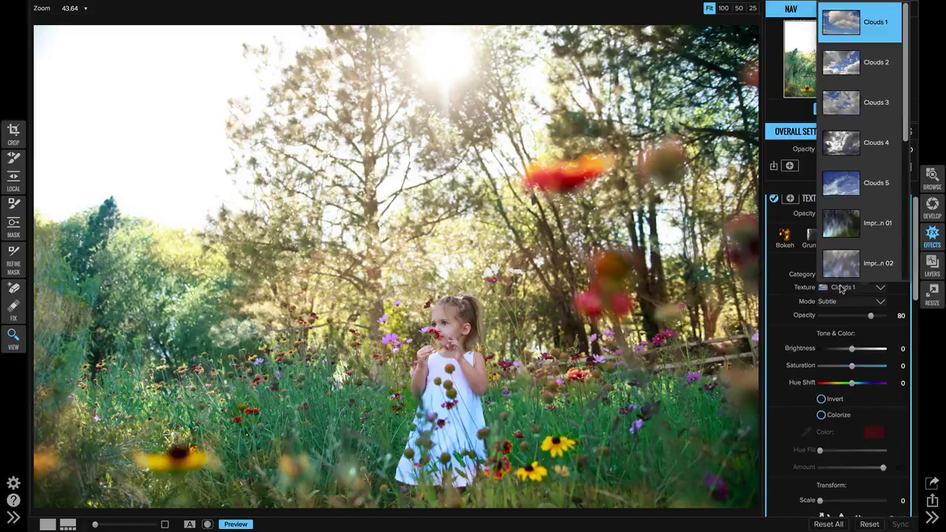
scroll(857, 222, down, 1)
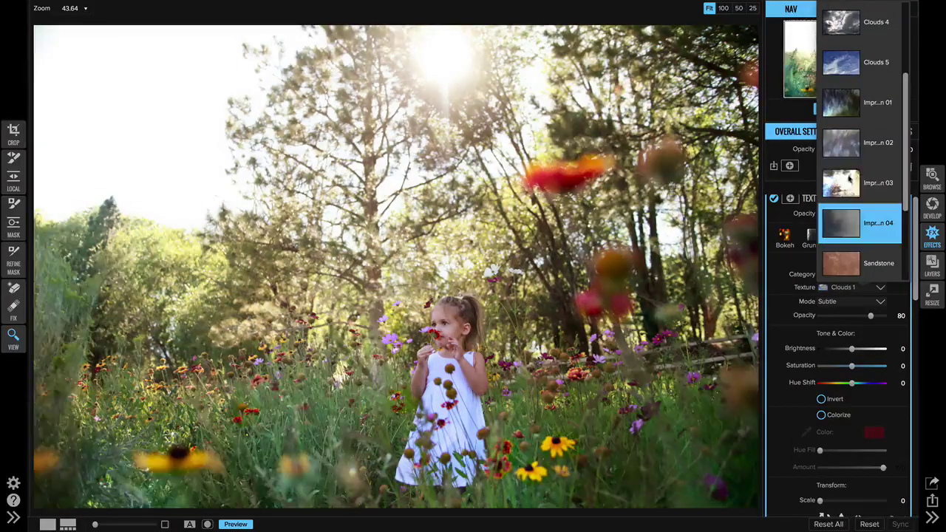
scroll(856, 101, up, 1)
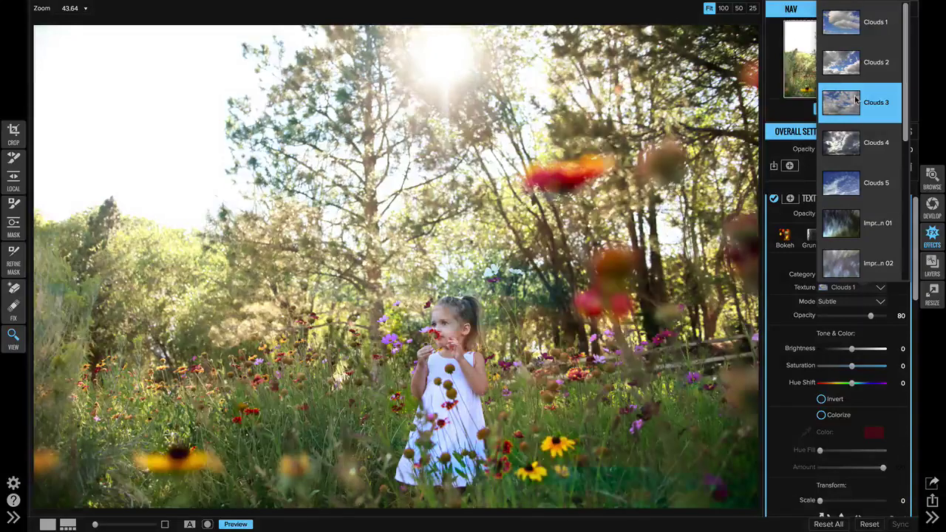
click(856, 102)
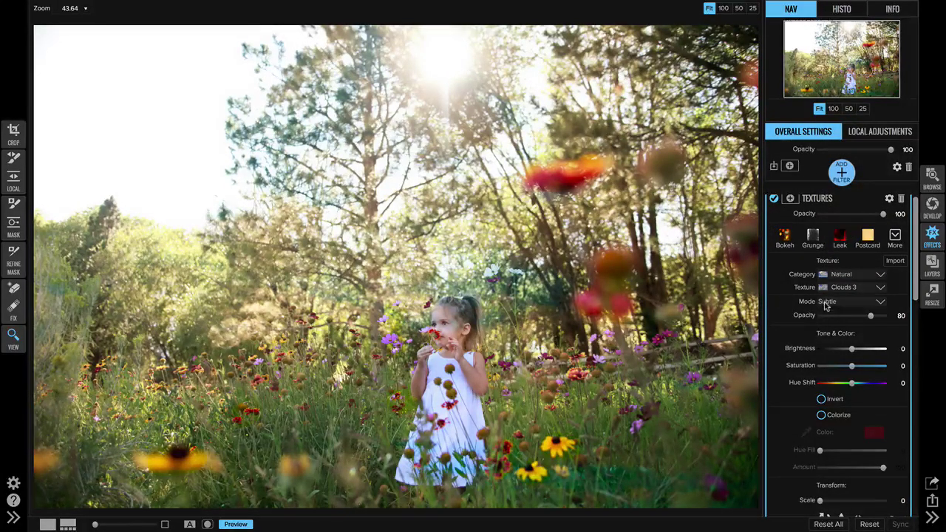
- Set the Textures blend mode to Replace and add a blank mask to the filter
click(826, 303)
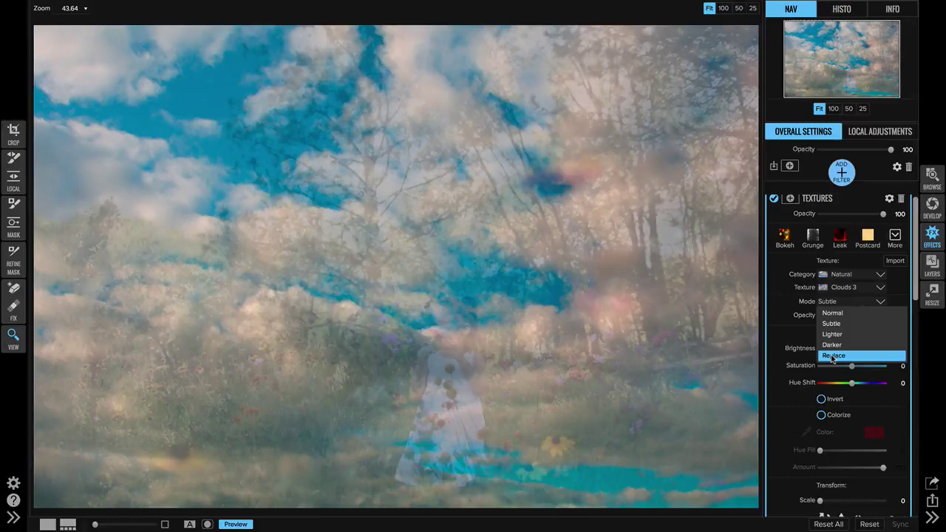
click(832, 356)
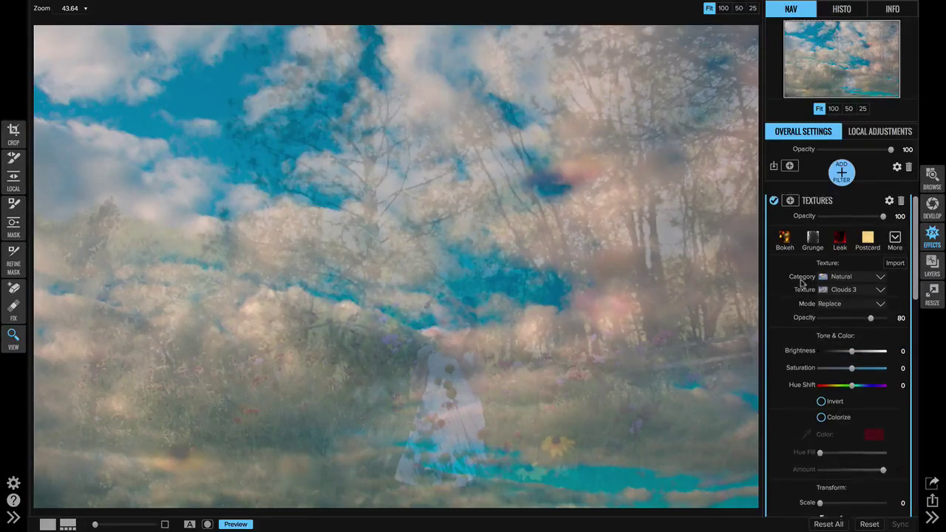
click(789, 198)
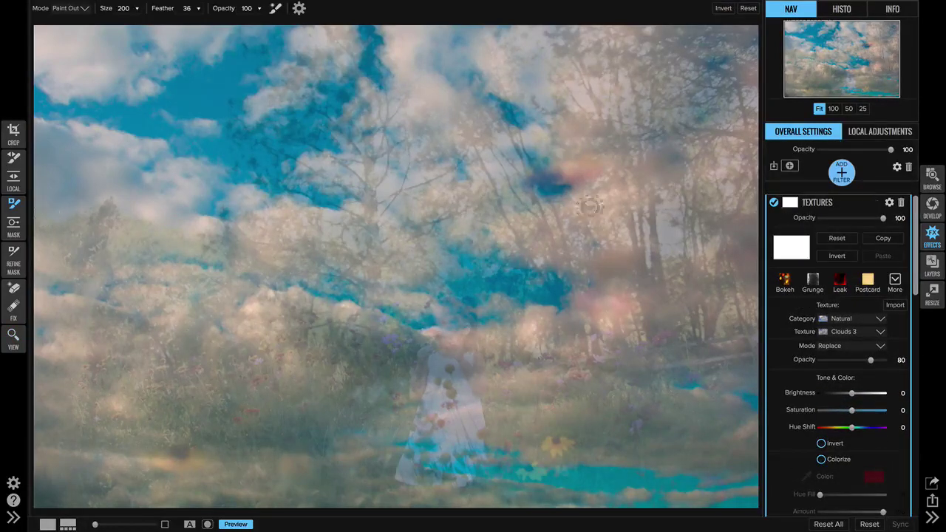
- Place a Linear Top gradient mask and invert it so the clouds cover only the sky
click(13, 224)
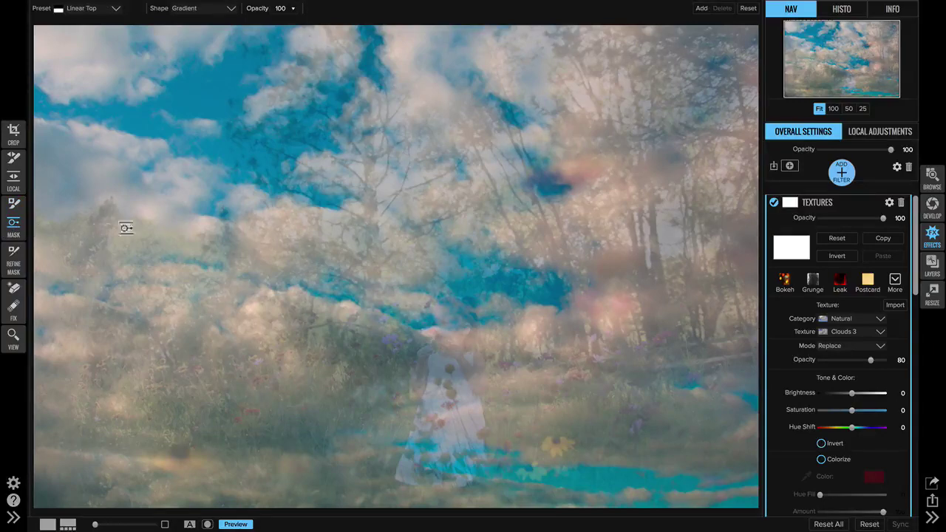
click(329, 218)
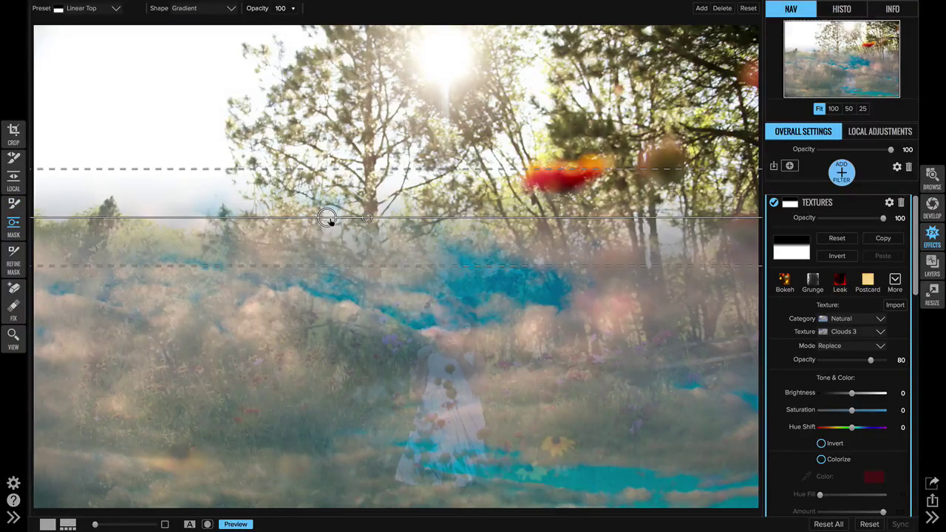
click(836, 255)
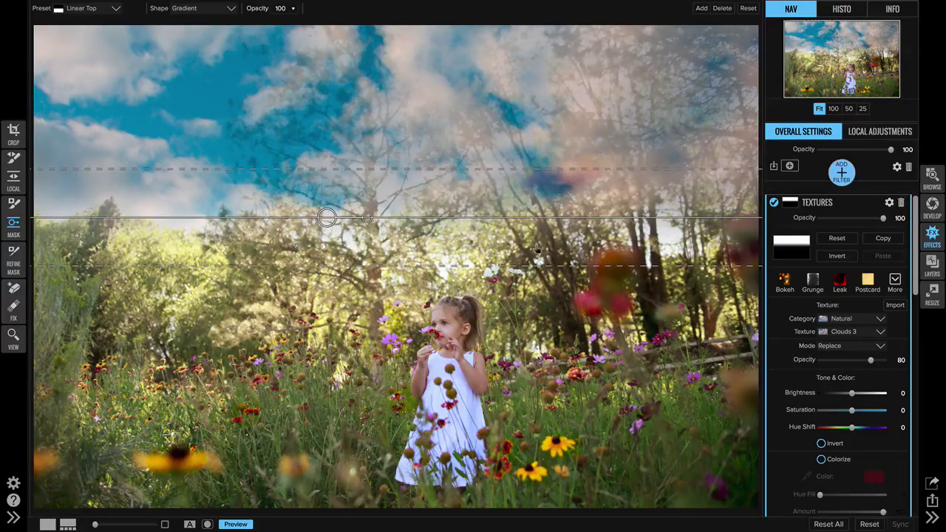
- Tilt the gradient to a steep diagonal and position it toward the upper-left corner
click(369, 220)
drag(369, 220, 268, 141)
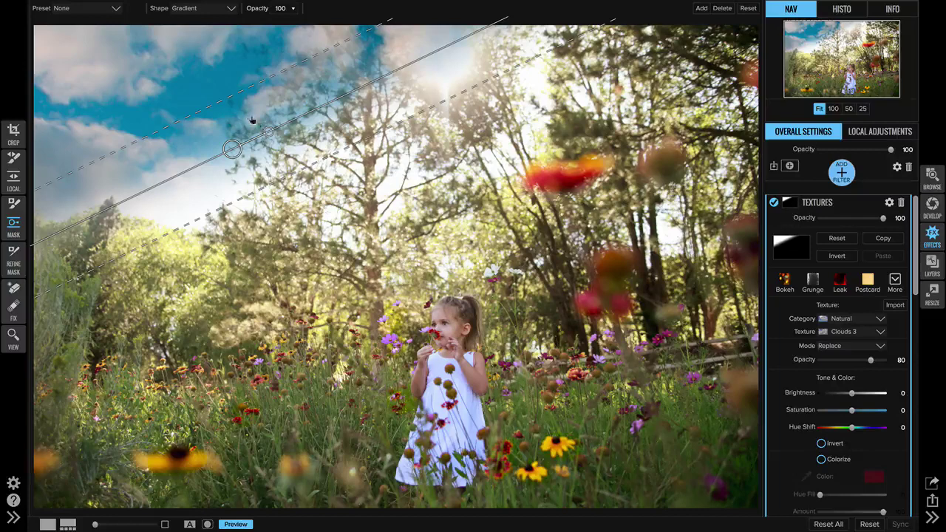
drag(232, 149, 176, 113)
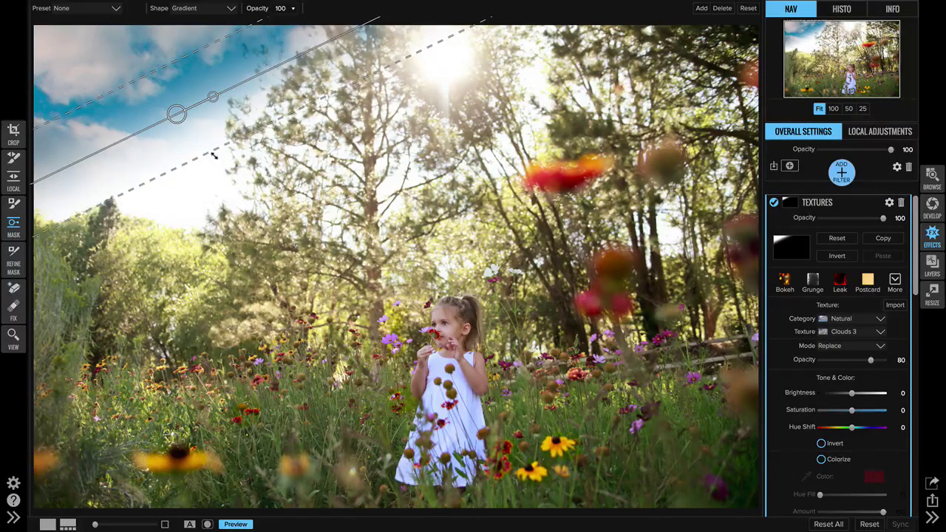
drag(213, 152, 288, 255)
drag(218, 165, 134, 133)
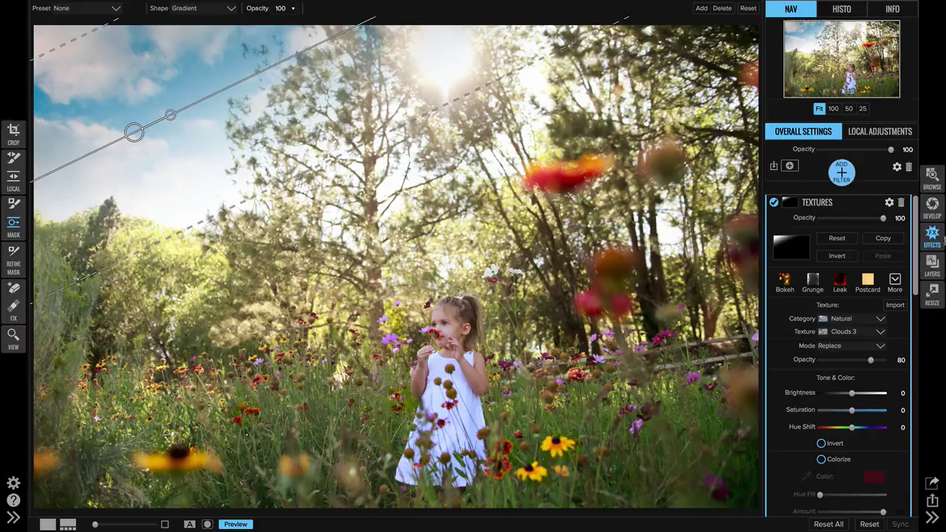
- Lower the Textures filter opacity to 65 and hide the gradient guides
drag(883, 218, 862, 224)
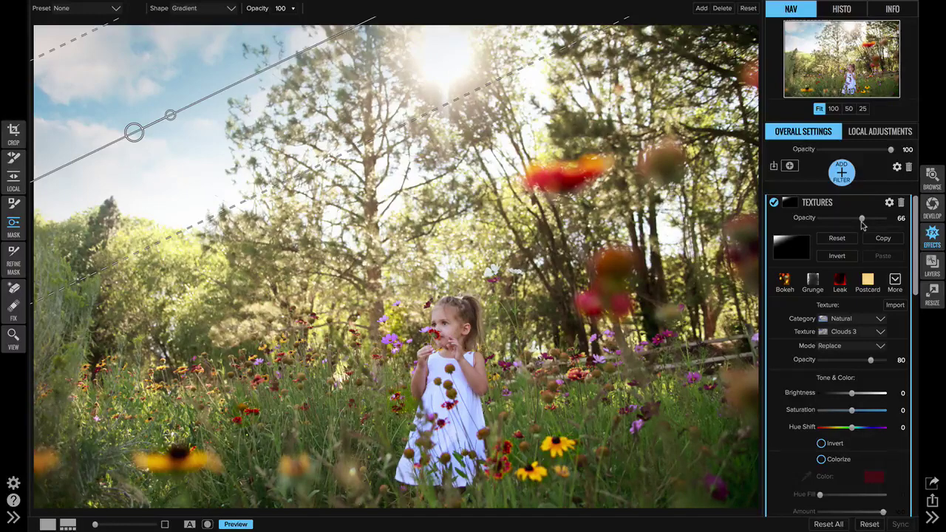
drag(861, 222, 860, 221)
click(15, 336)
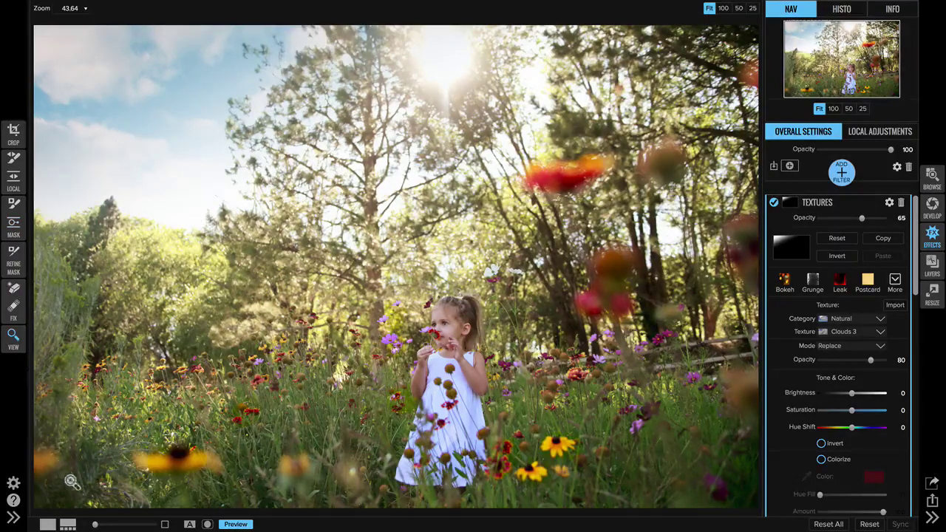
click(235, 524)
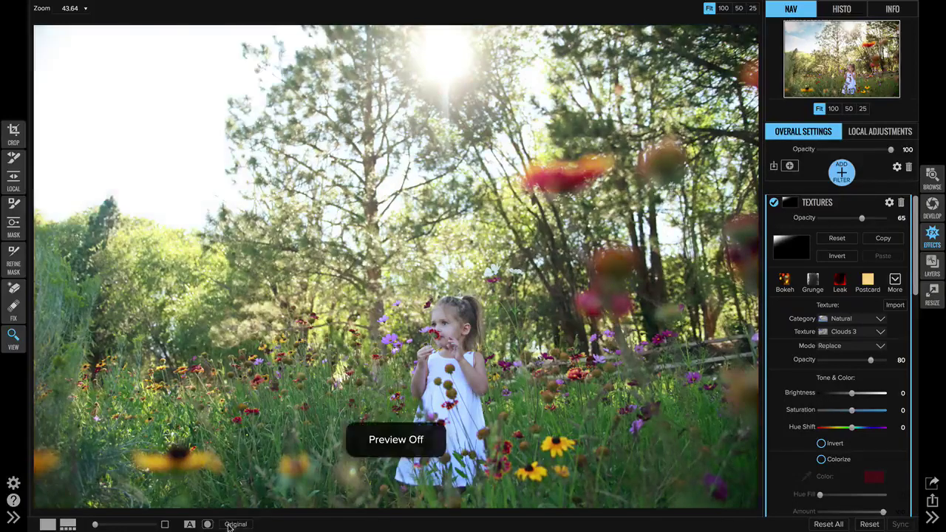
click(231, 524)
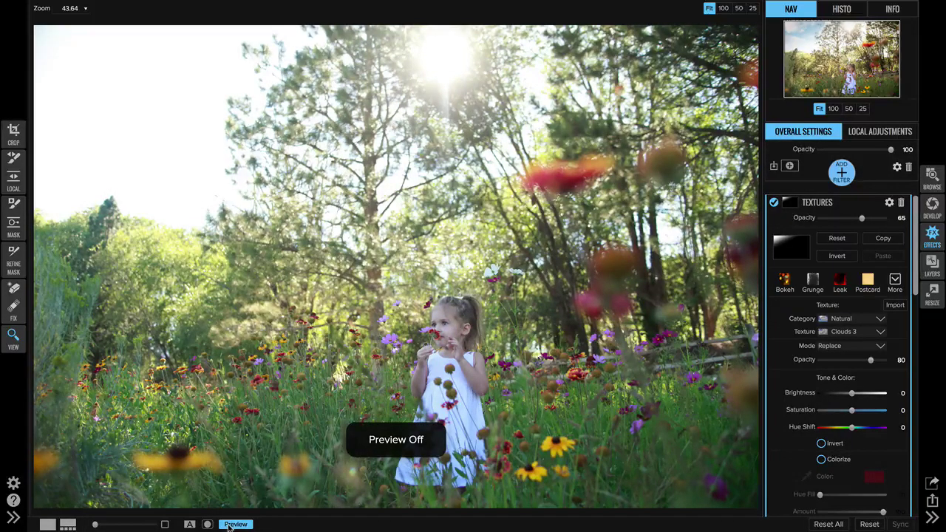